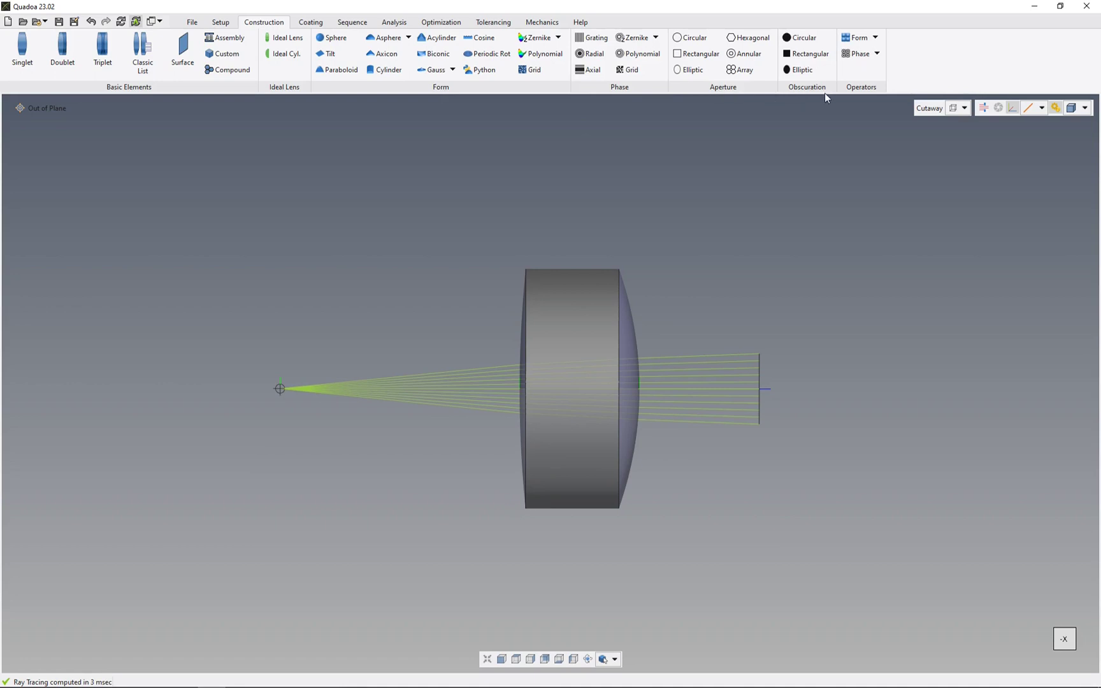
Switch the ribbon to the Coating tools for the singlet lens model
left_click(310, 22)
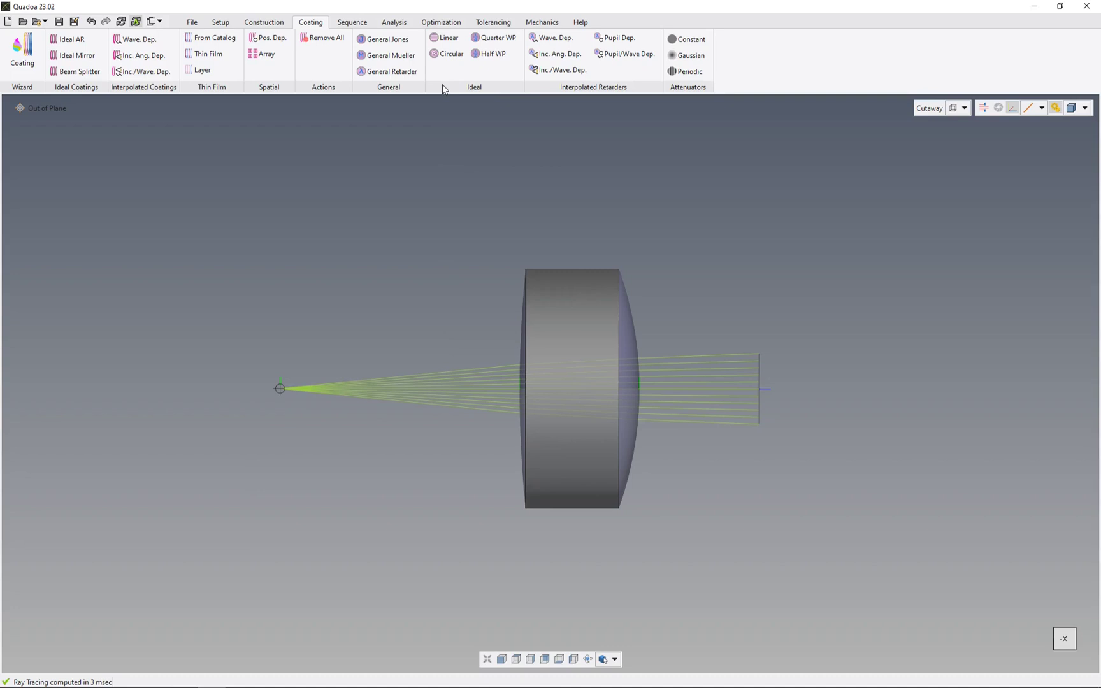
Open the Optical Design table, expand the Singlet Lens, select Surface 1 and orbit the 3D view obliquely
left_click(162, 24)
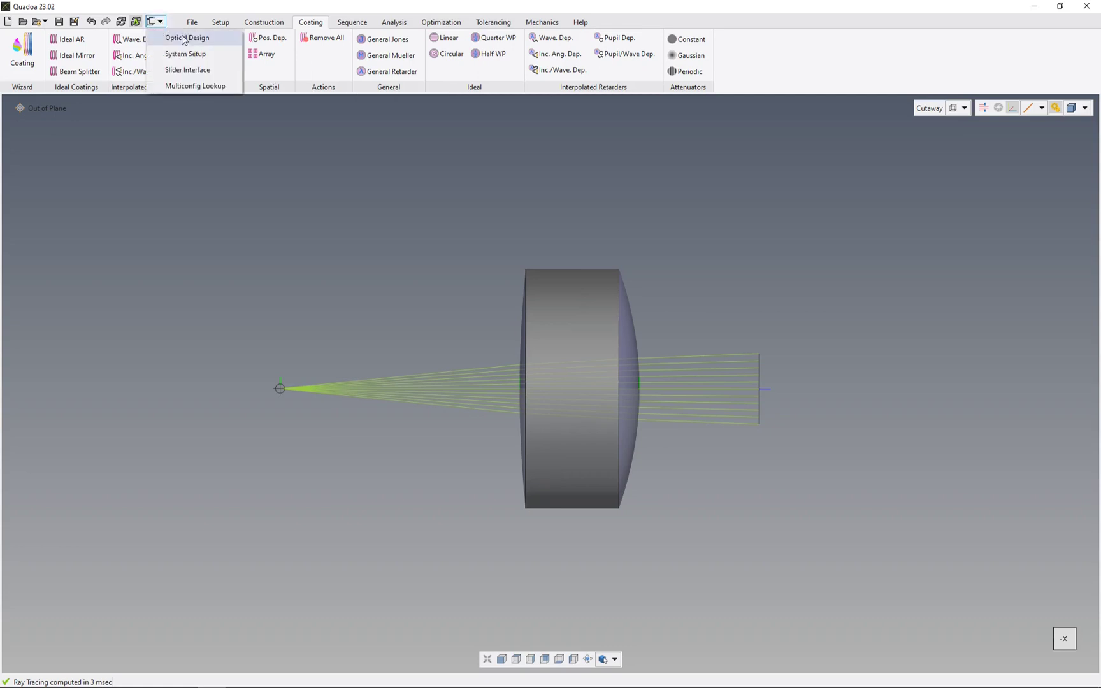
left_click(186, 39)
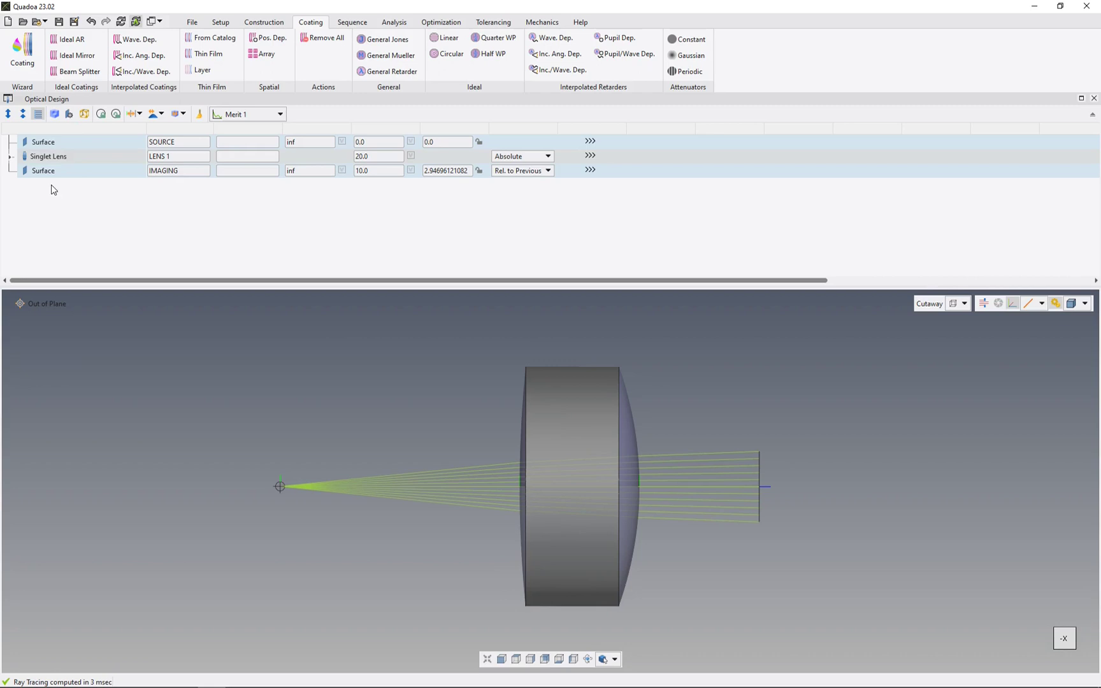
left_click(55, 157)
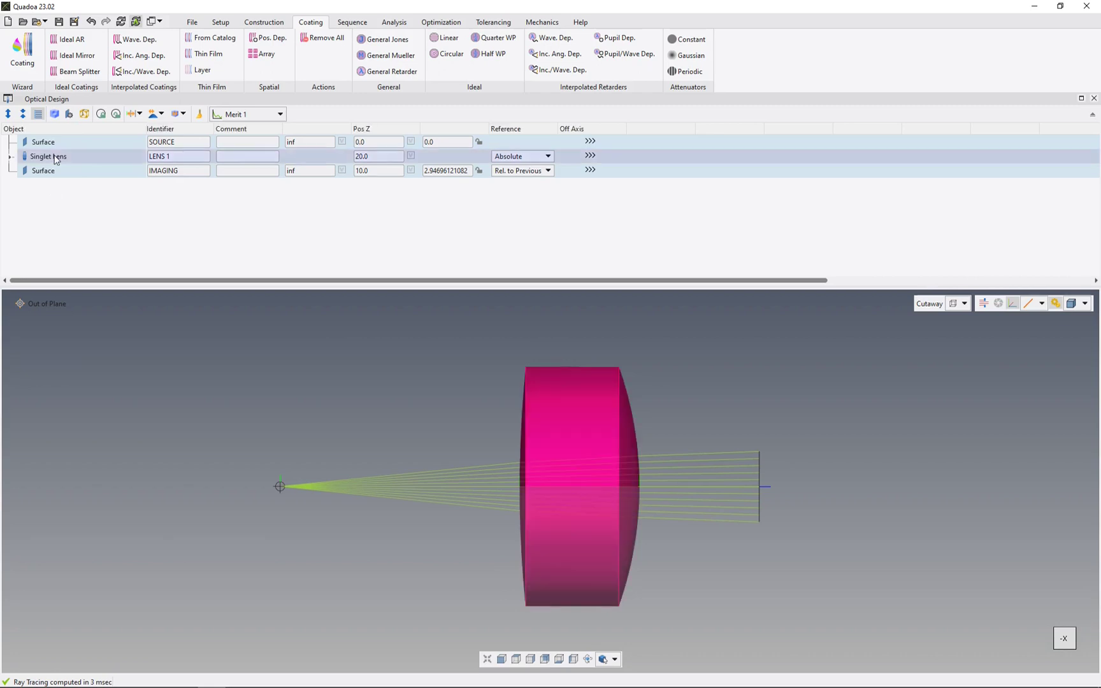
left_click(9, 157)
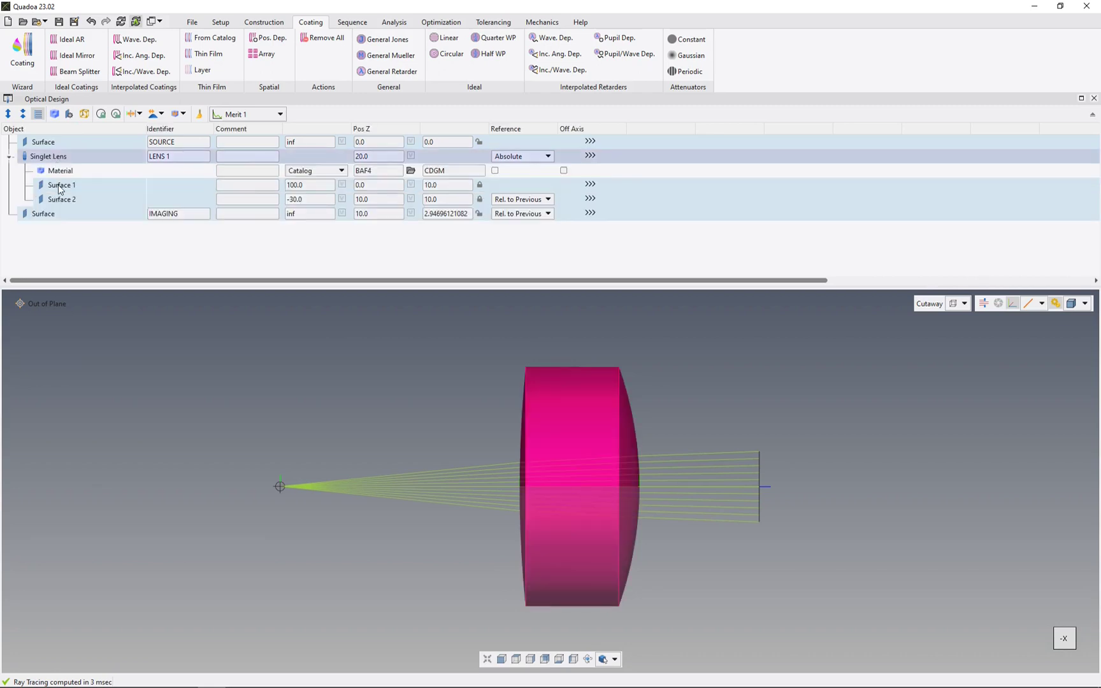
left_click(59, 185)
left_click_drag(501, 452, 458, 405)
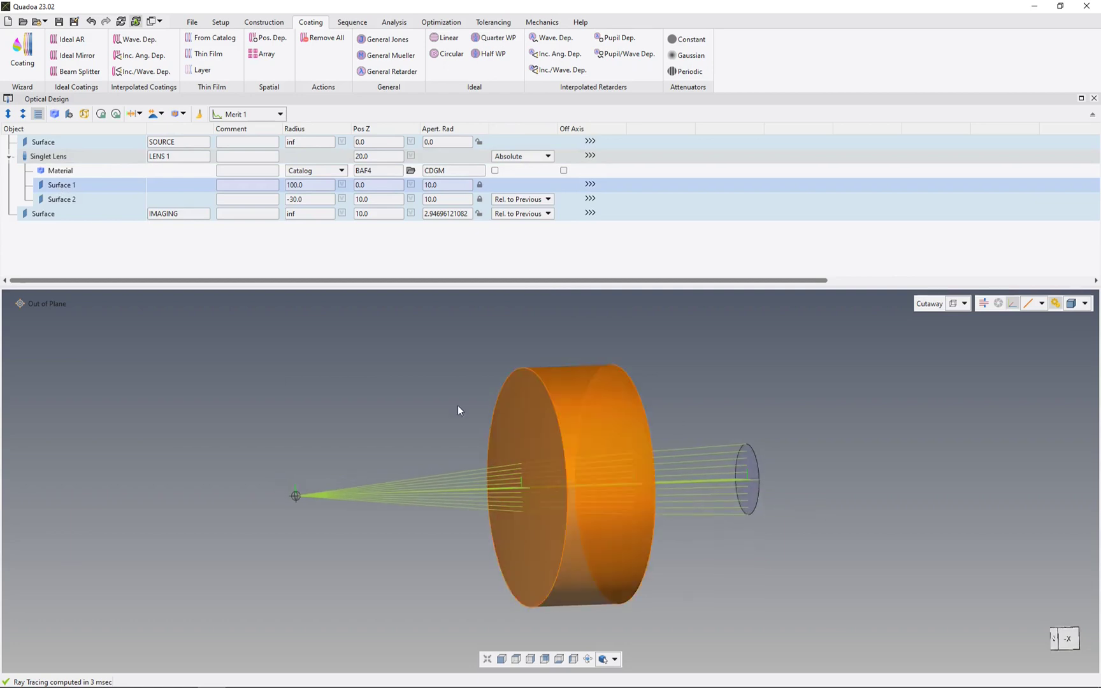
Add a standard Asphere form to Surface 1 from the Construction asphere dropdown
right_click(84, 190)
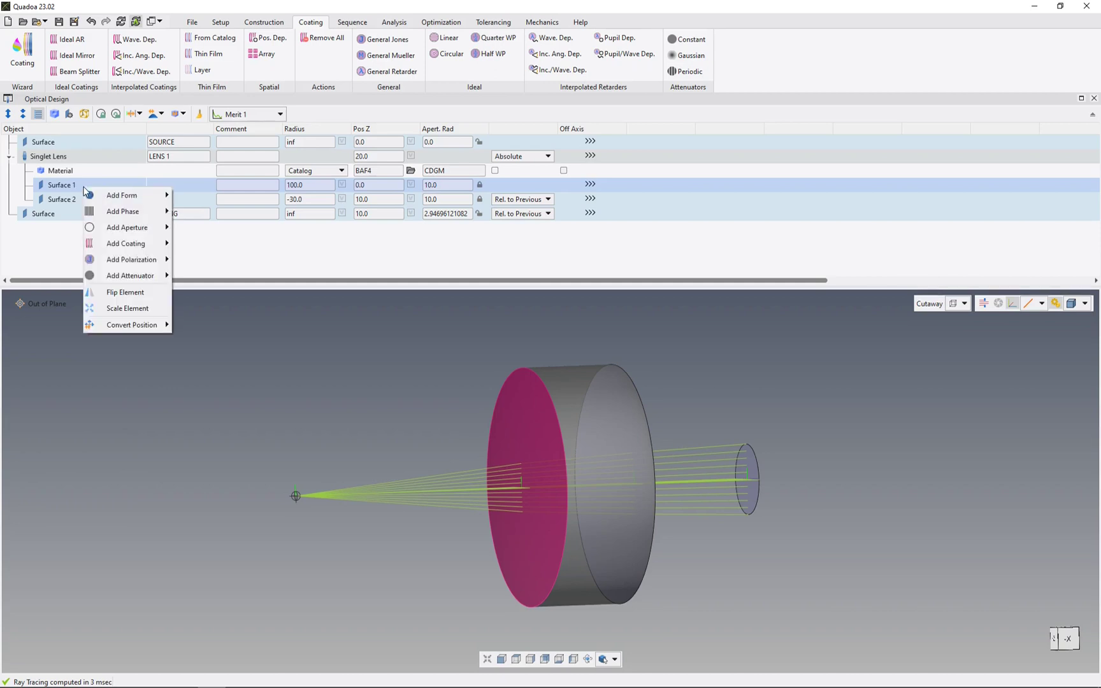
mouse_move(132, 197)
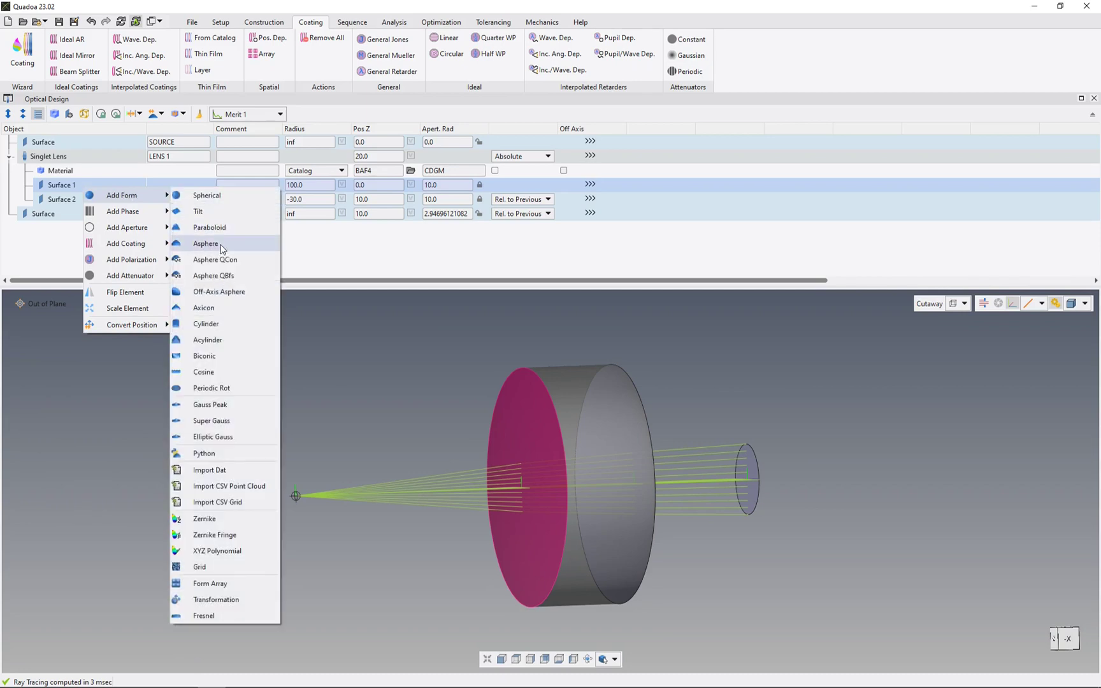
key("Escape")
key("Escape")
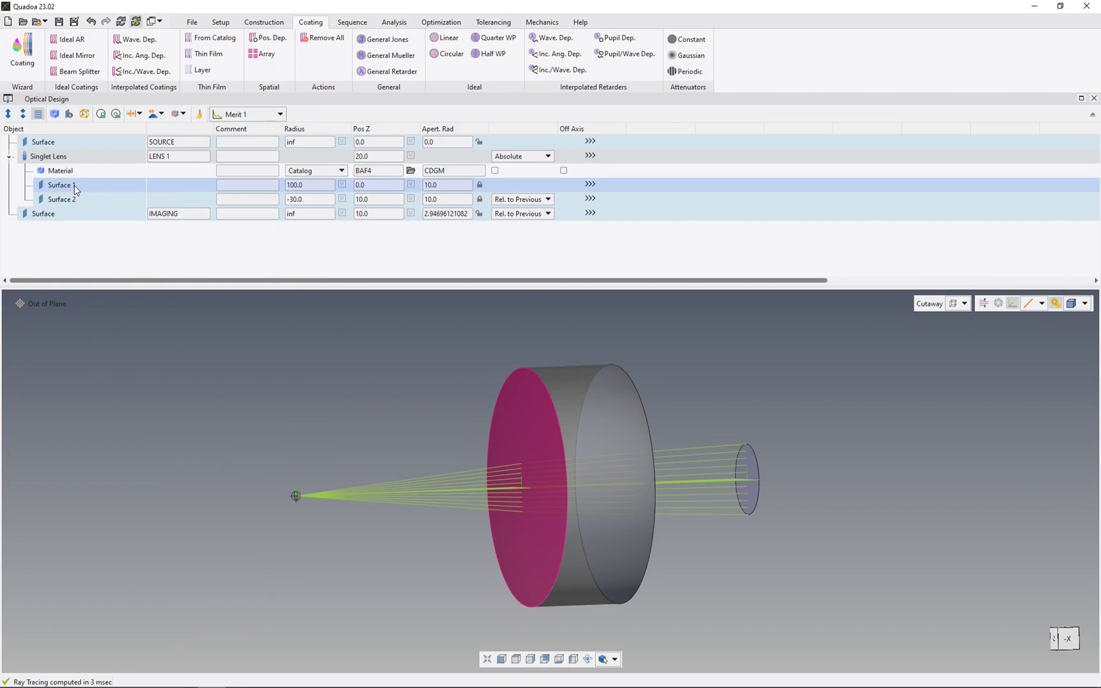
left_click(263, 22)
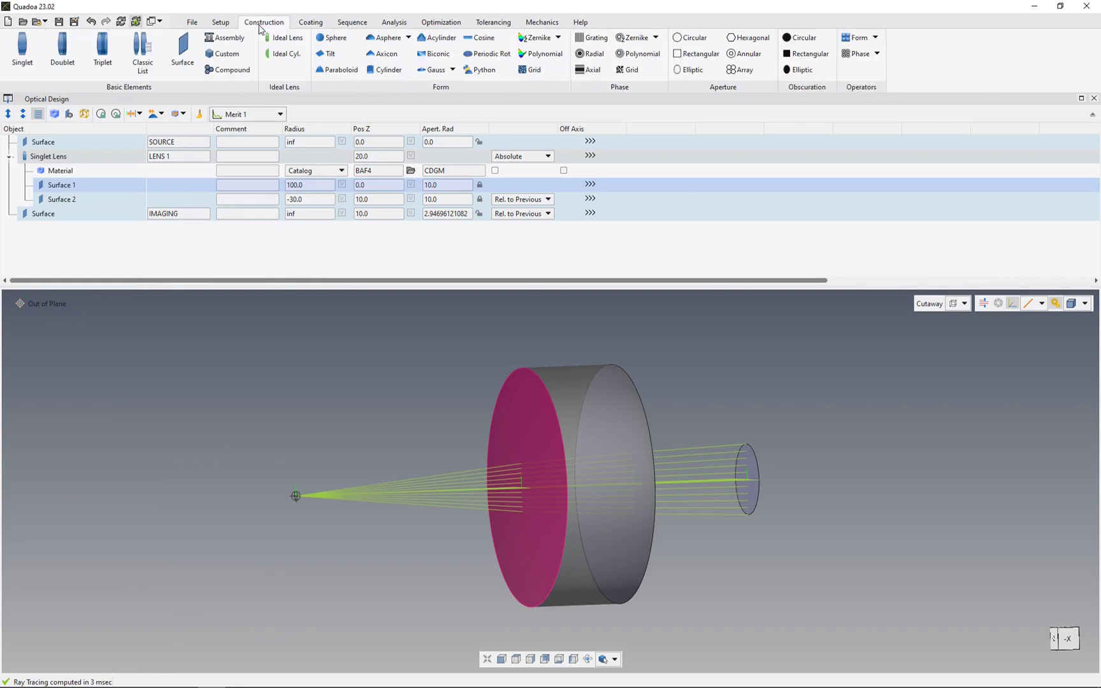
left_click(309, 21)
left_click(271, 23)
left_click(386, 39)
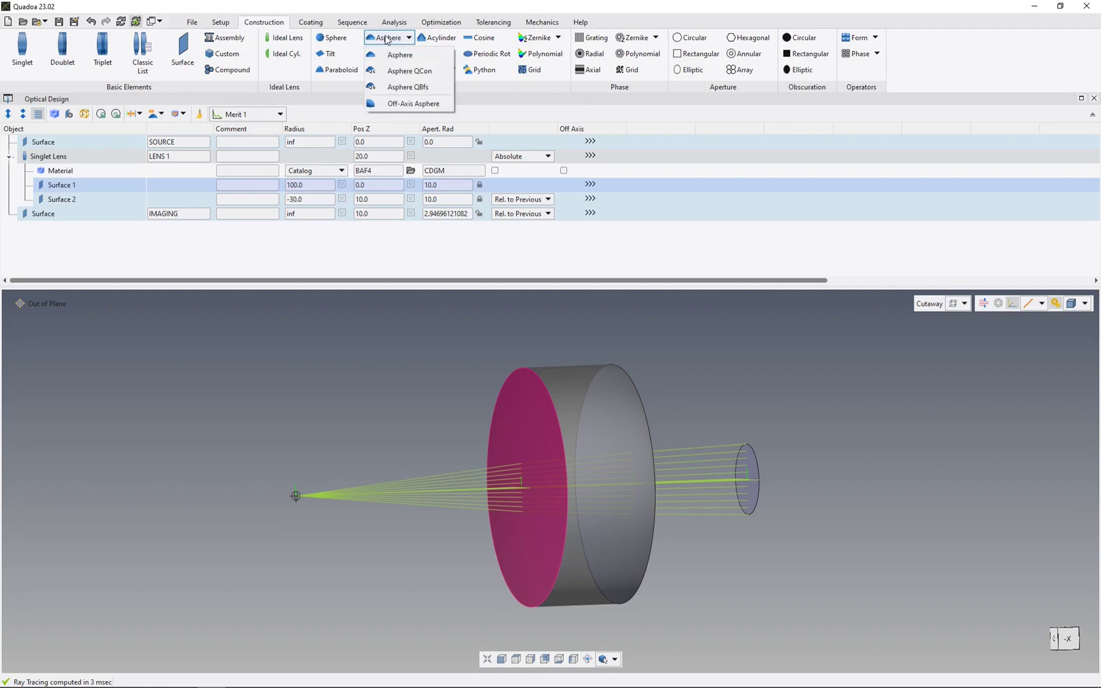
left_click(410, 59)
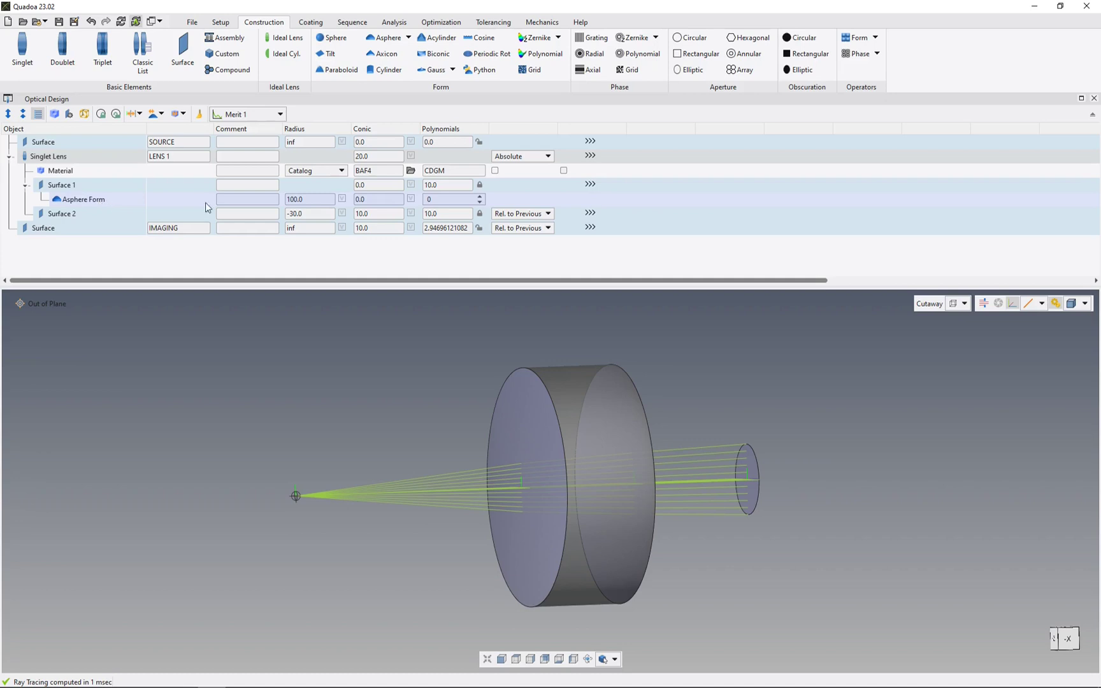
Give the asphere radius 20, conic 1 and 2 polynomial terms
left_click(300, 200)
type("20")
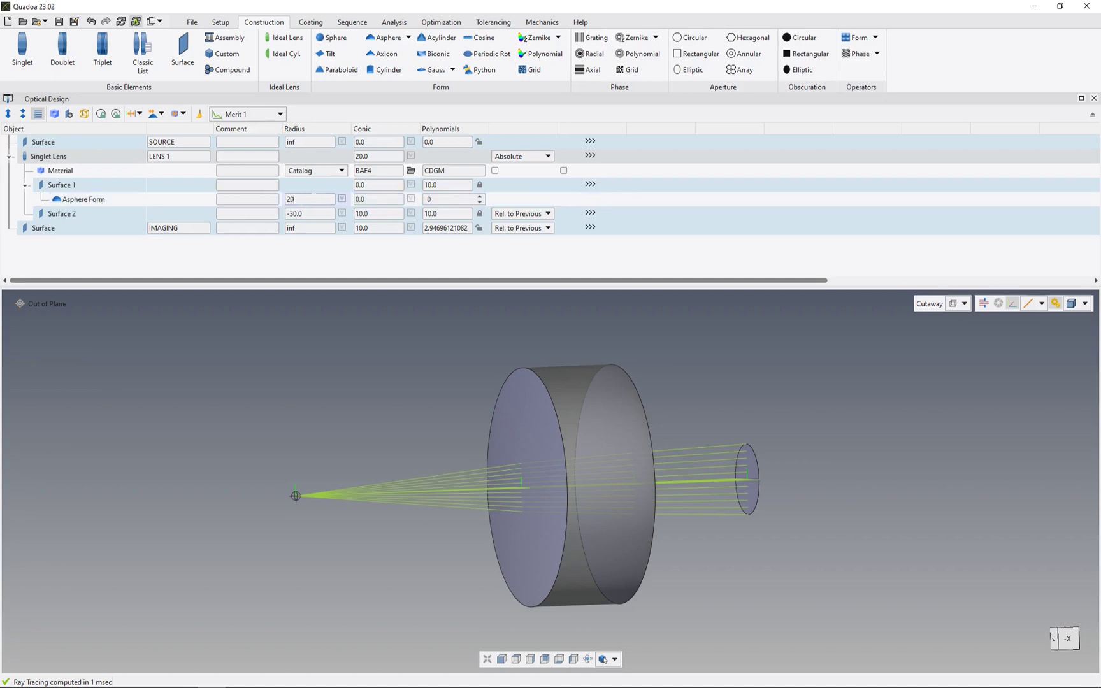
key("Return")
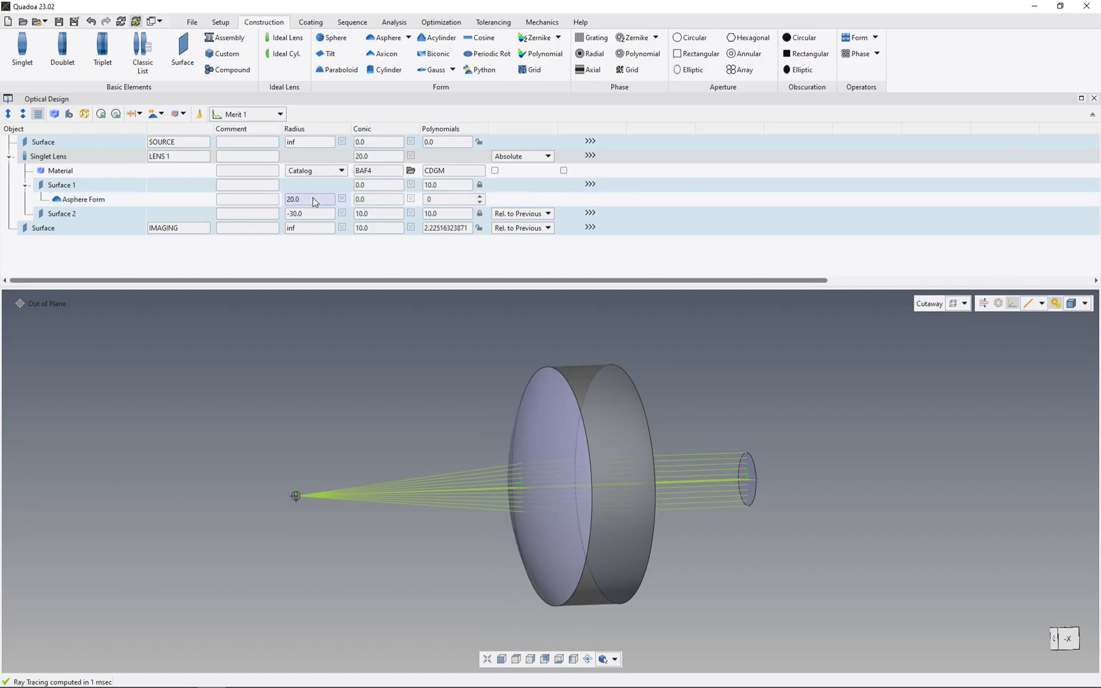
left_click(382, 201)
type("1")
key("Return")
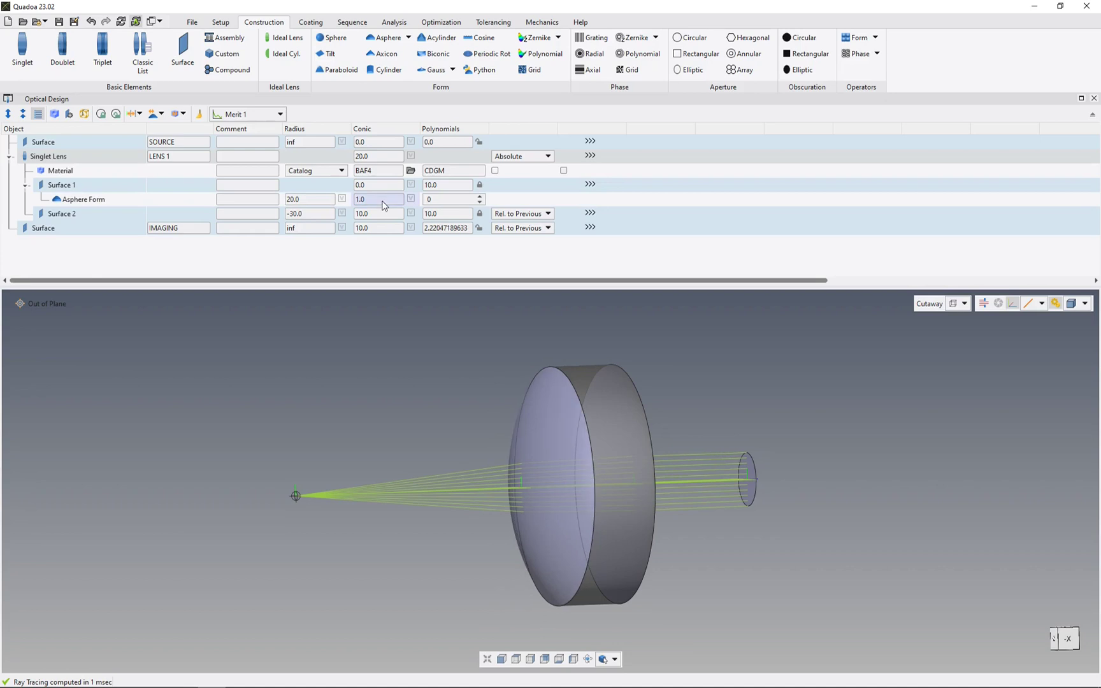
left_click(480, 197)
left_click(480, 196)
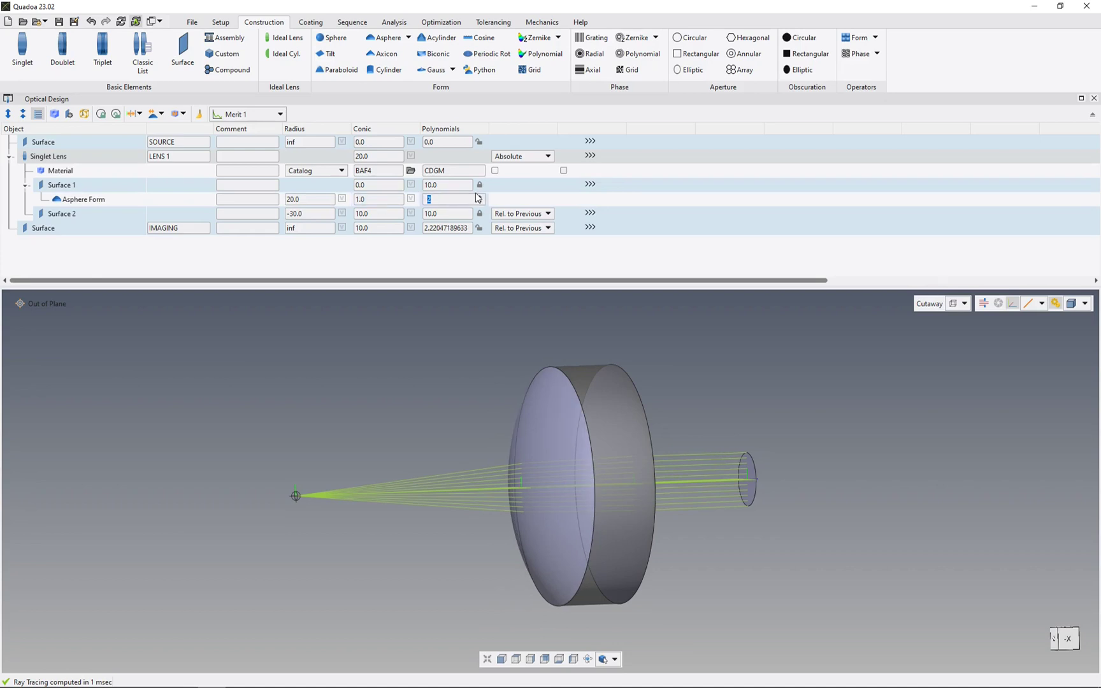
key("Return")
Set the asphere coefficients A2 to 0.001 and A4 to 0.0001
left_click(513, 199)
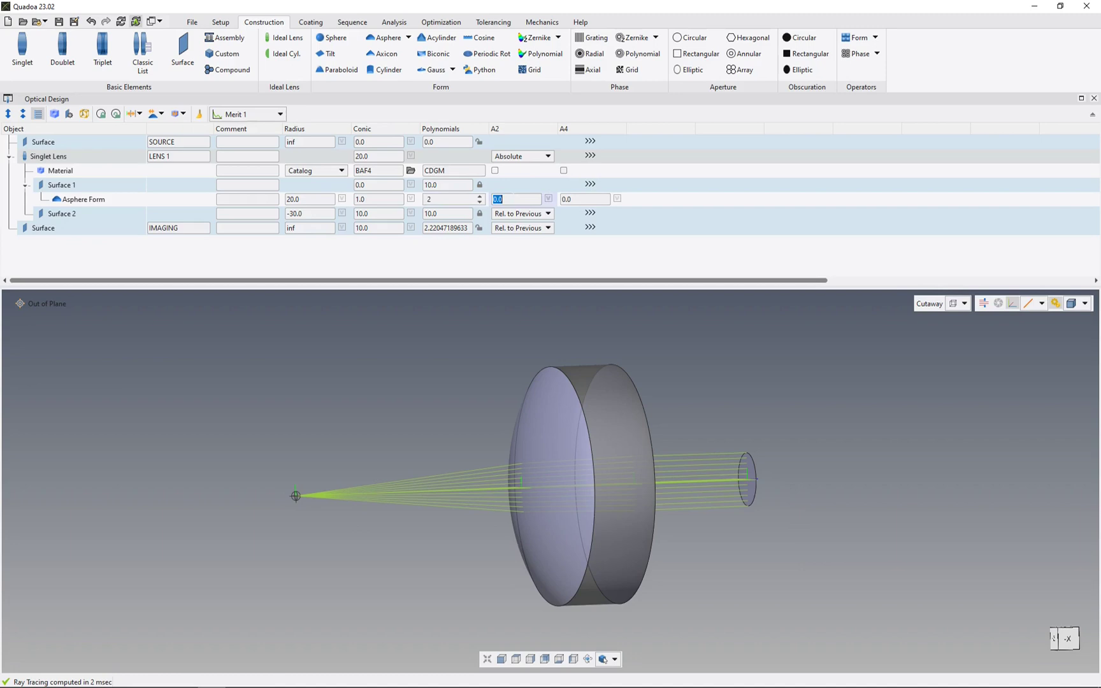
type("0,00")
type("1")
key("Tab")
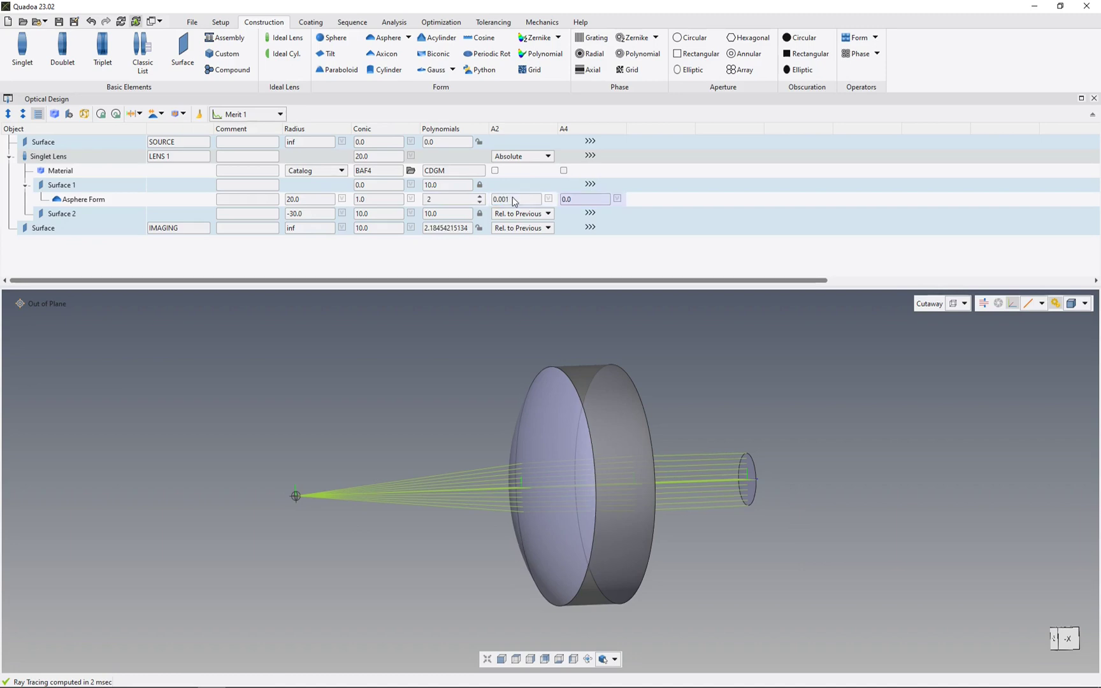
type("0,0001")
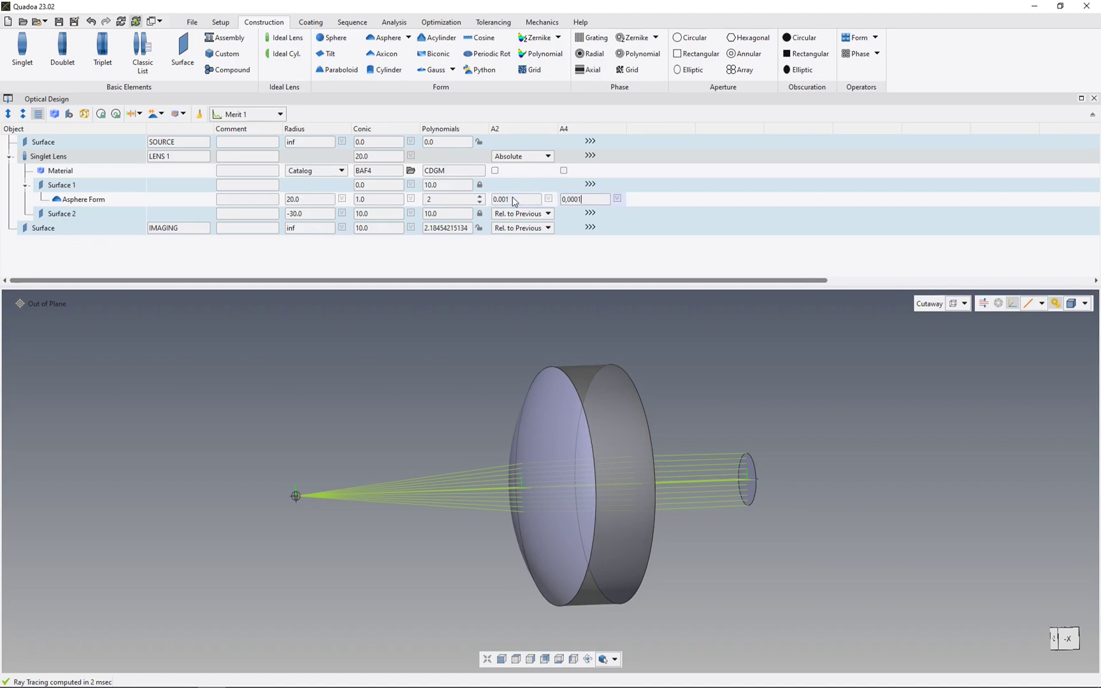
key("Return")
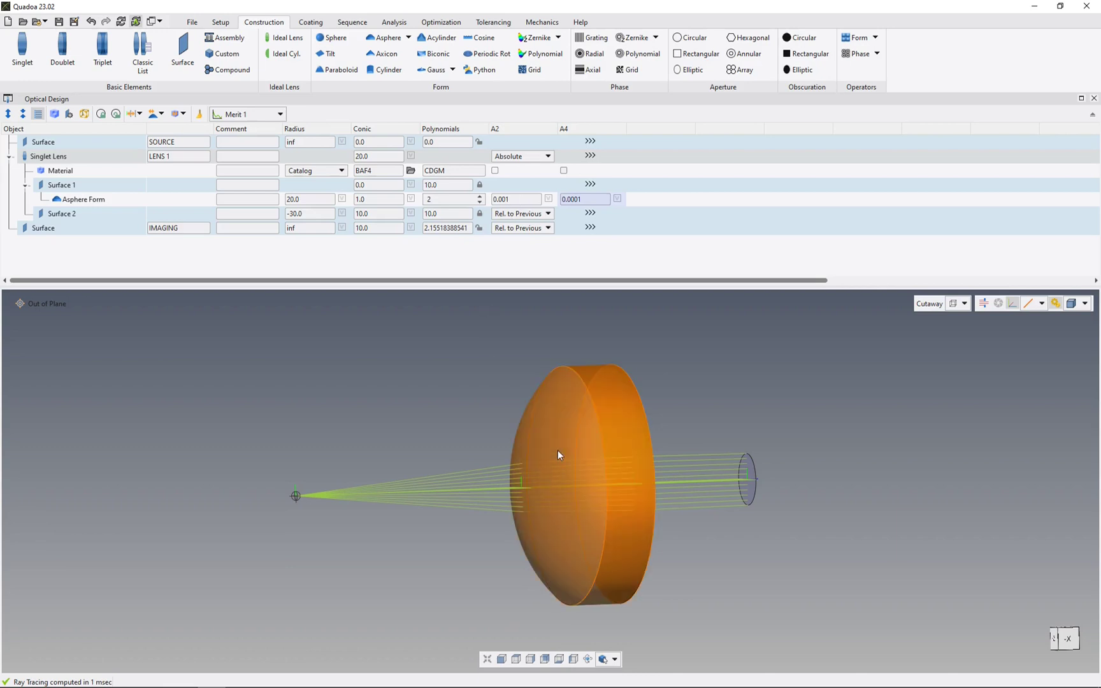
Change the 3D view's display mode and orbit slightly around the lens
left_click(614, 659)
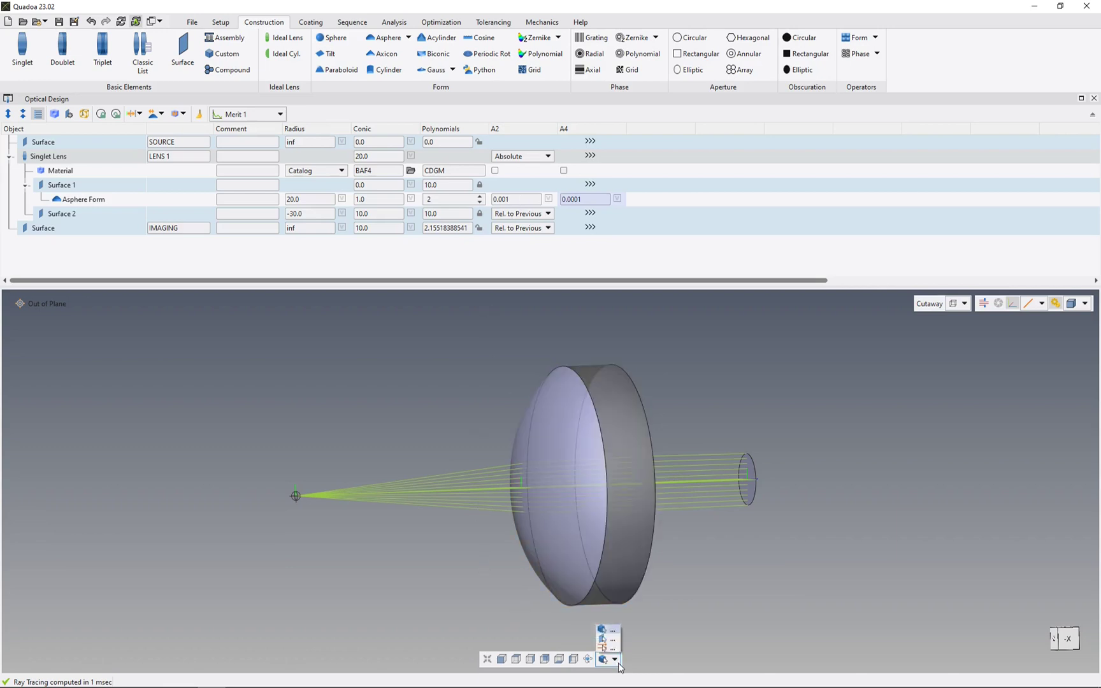
left_click(612, 639)
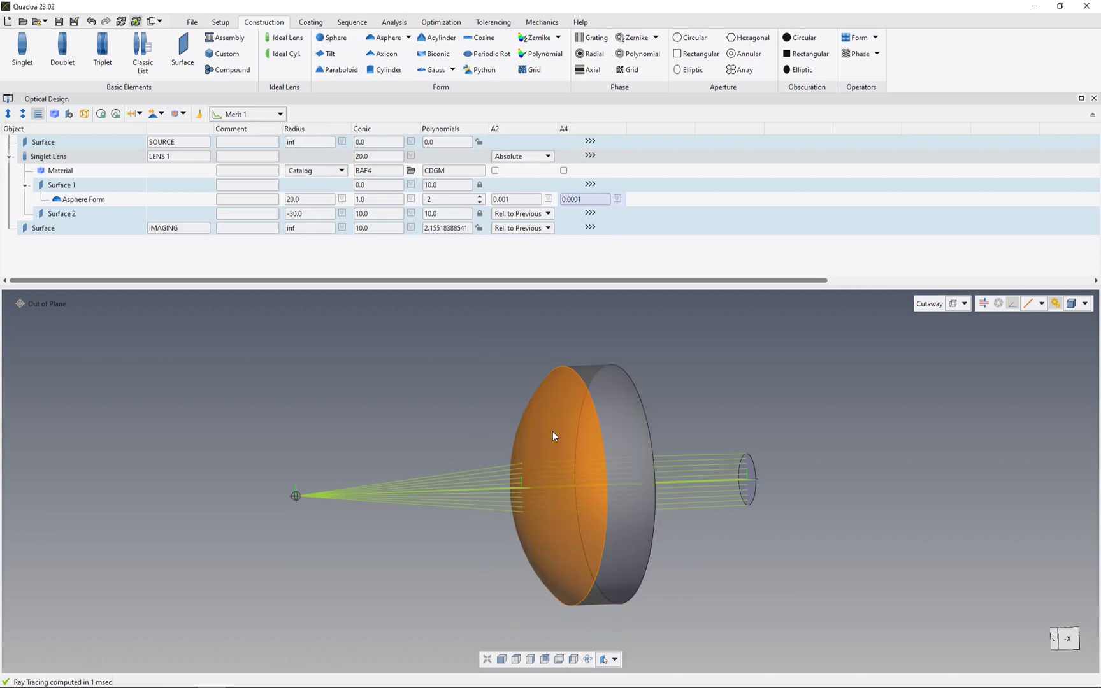
left_click_drag(553, 431, 550, 442)
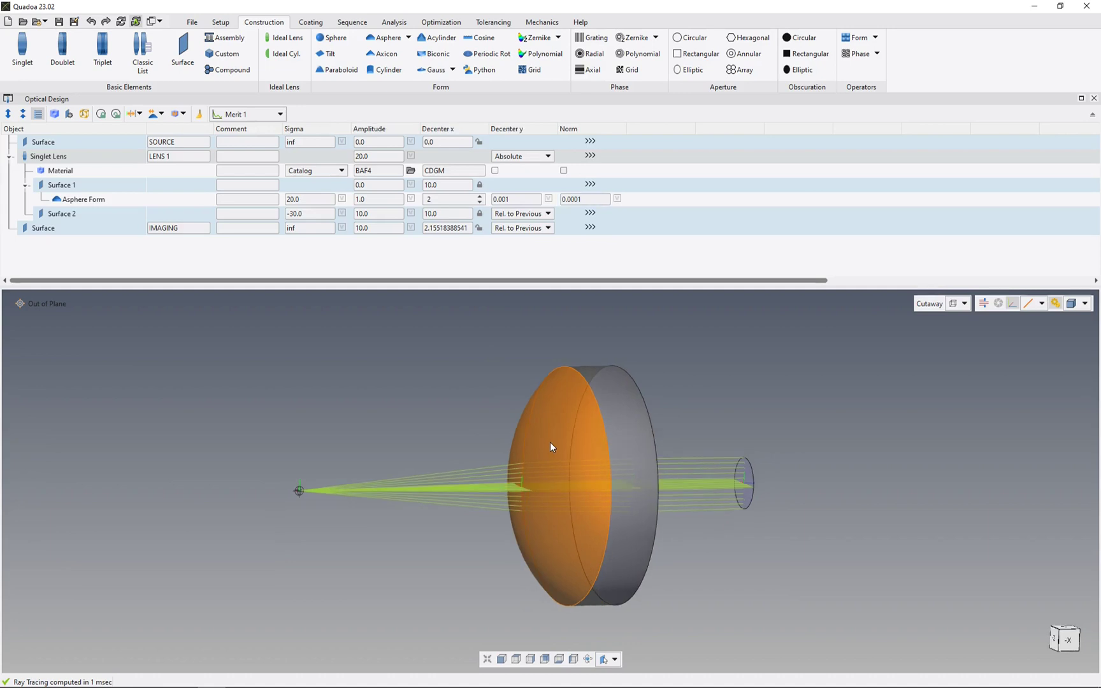
Add a Gauss Peak form to Surface 1 with sigma 1 and amplitude -20
left_click(74, 187)
right_click(87, 187)
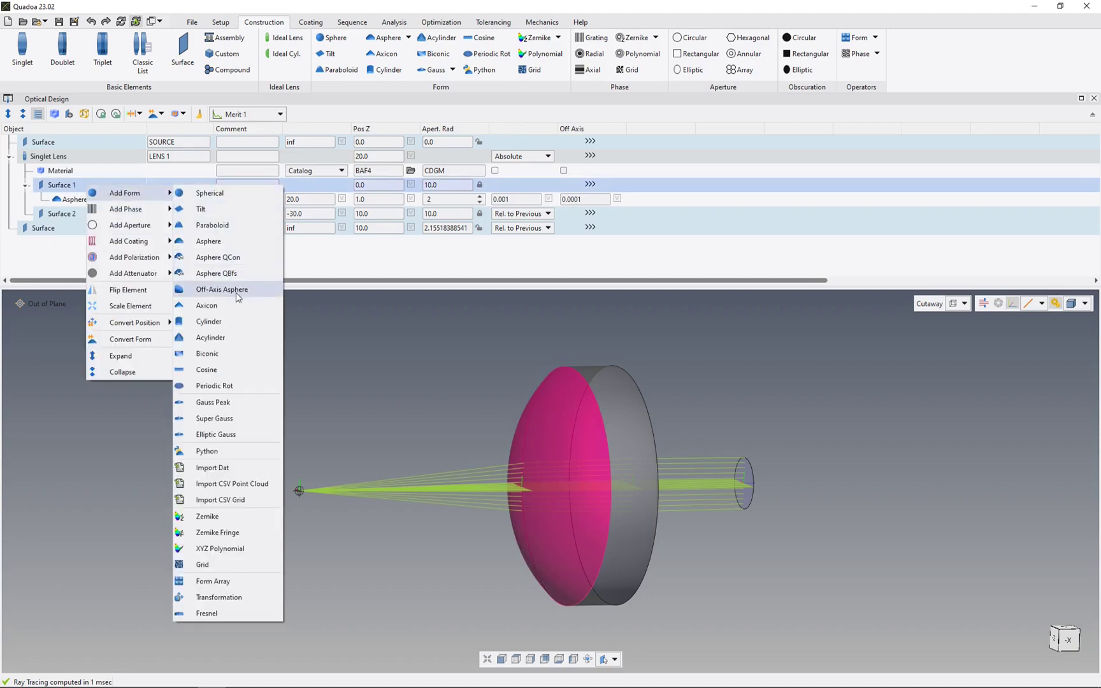
left_click(235, 401)
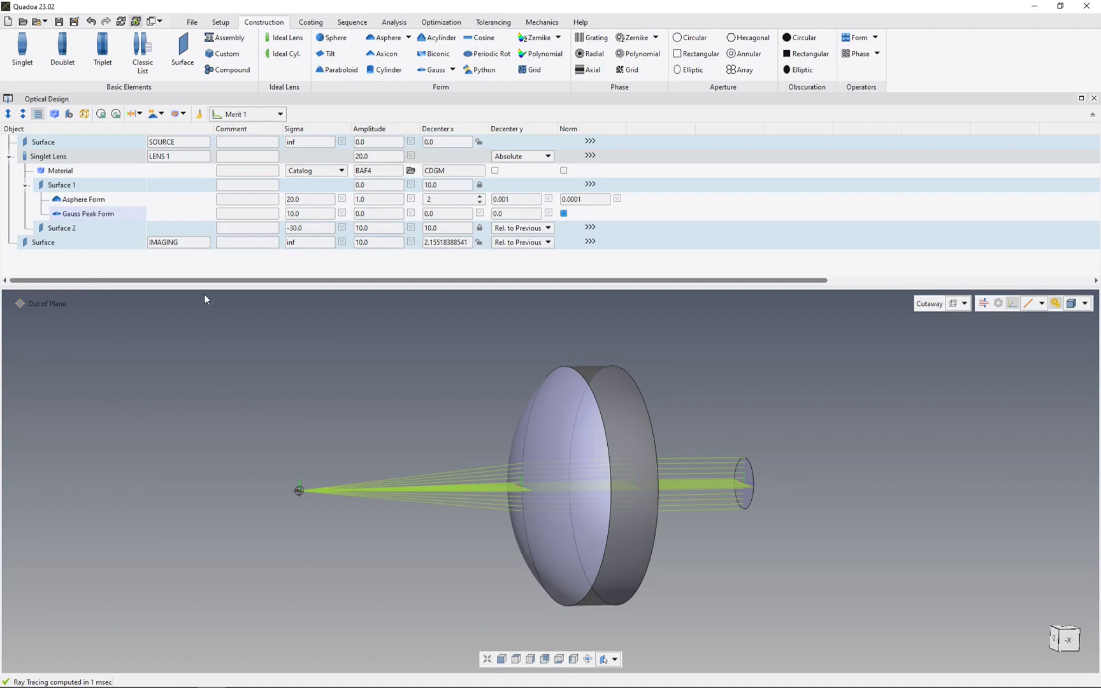
left_click(319, 217)
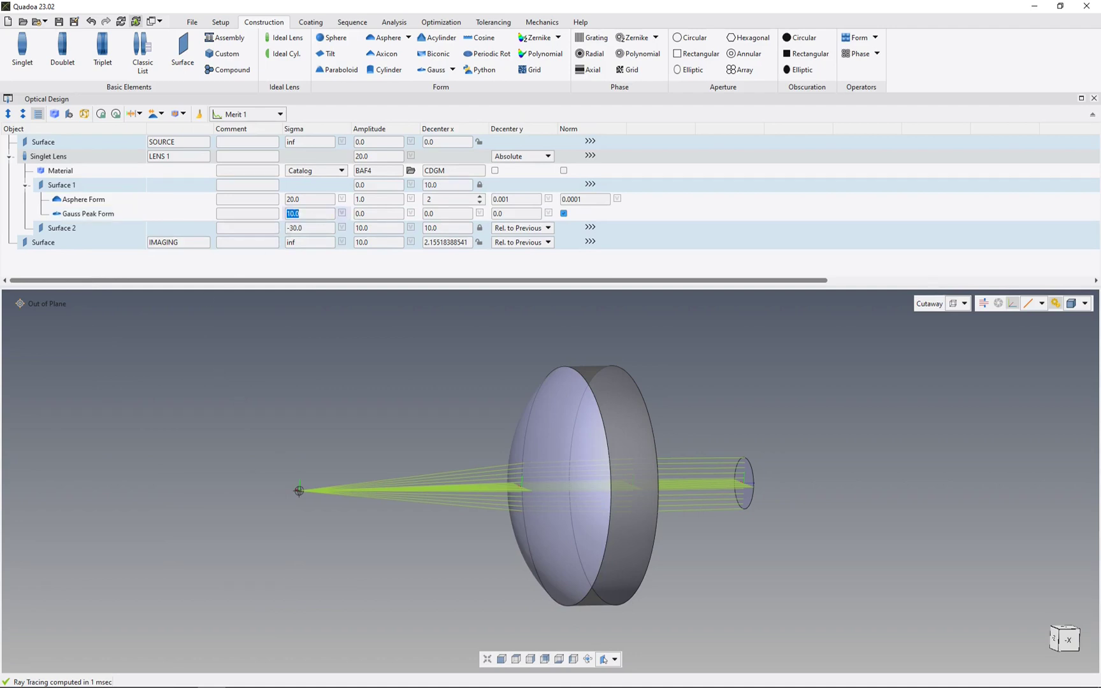
type("1")
key("Tab")
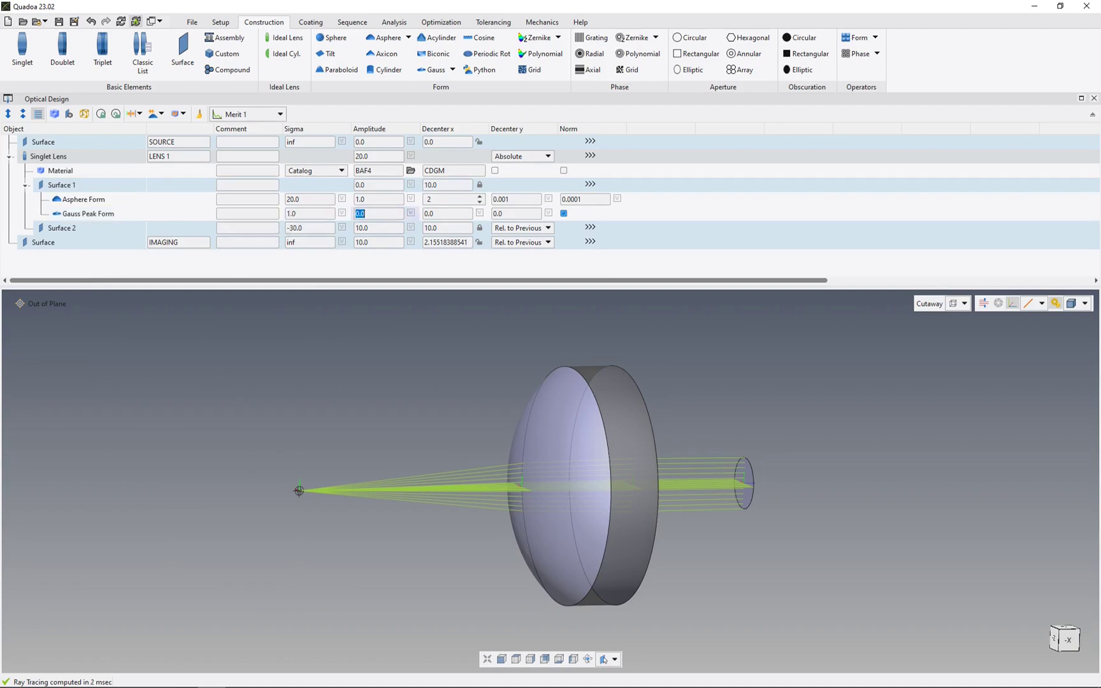
type("-20")
key("Return")
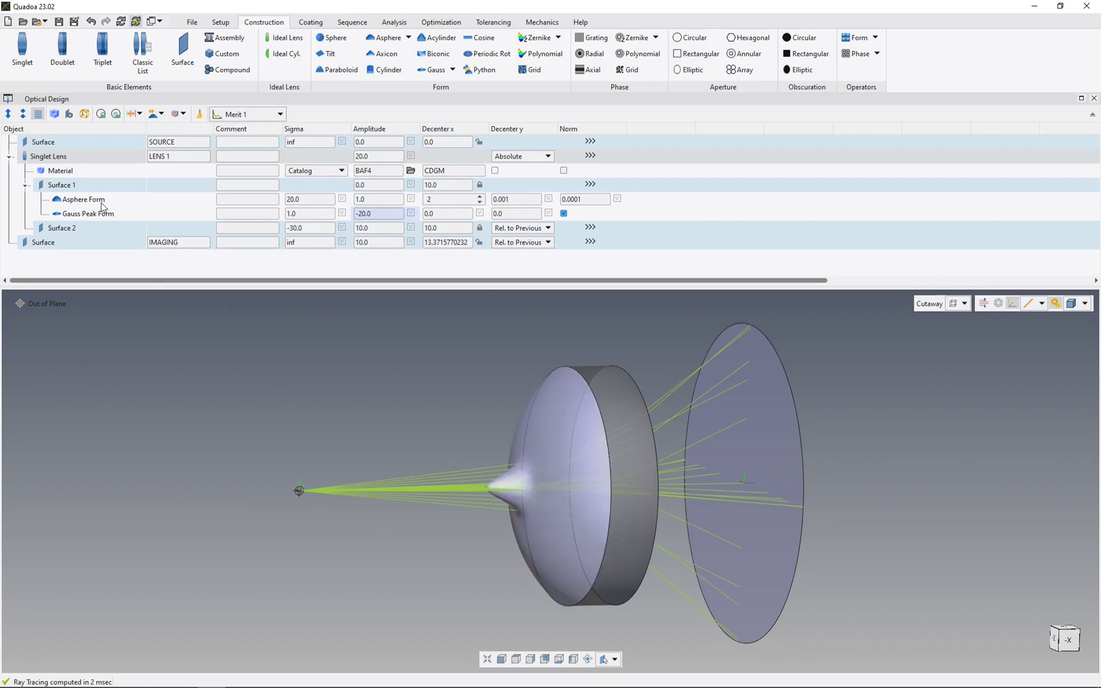
left_click(84, 189)
Stack a Cosine form on Surface 1 with period length 1 and amplitude 0.2
right_click(84, 189)
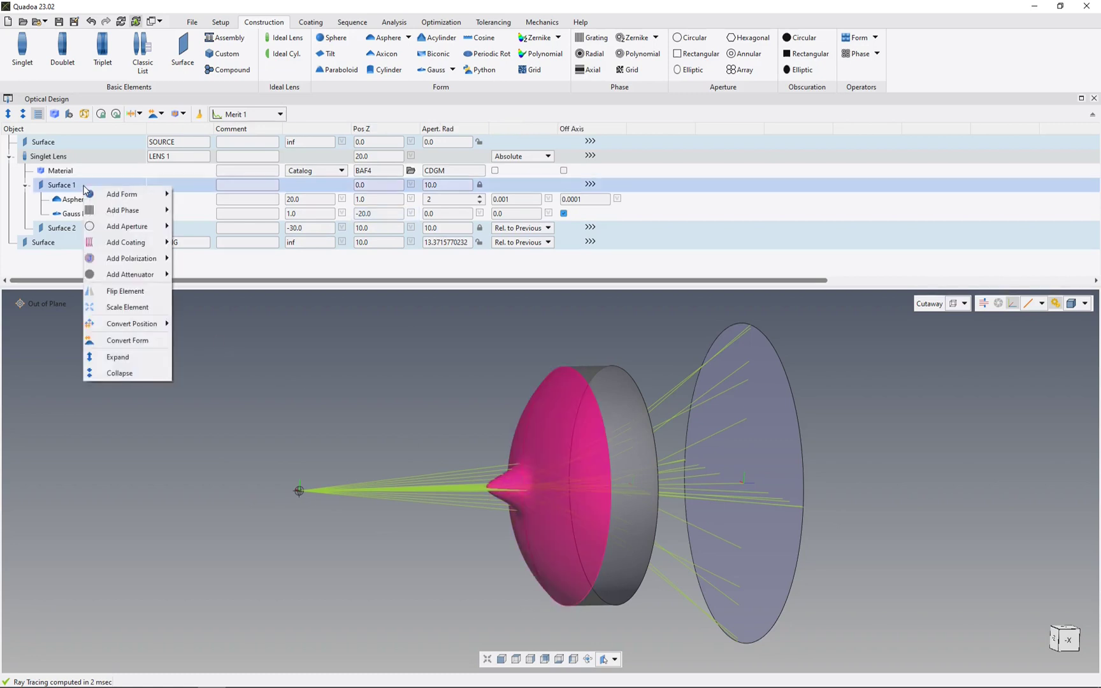
mouse_move(132, 198)
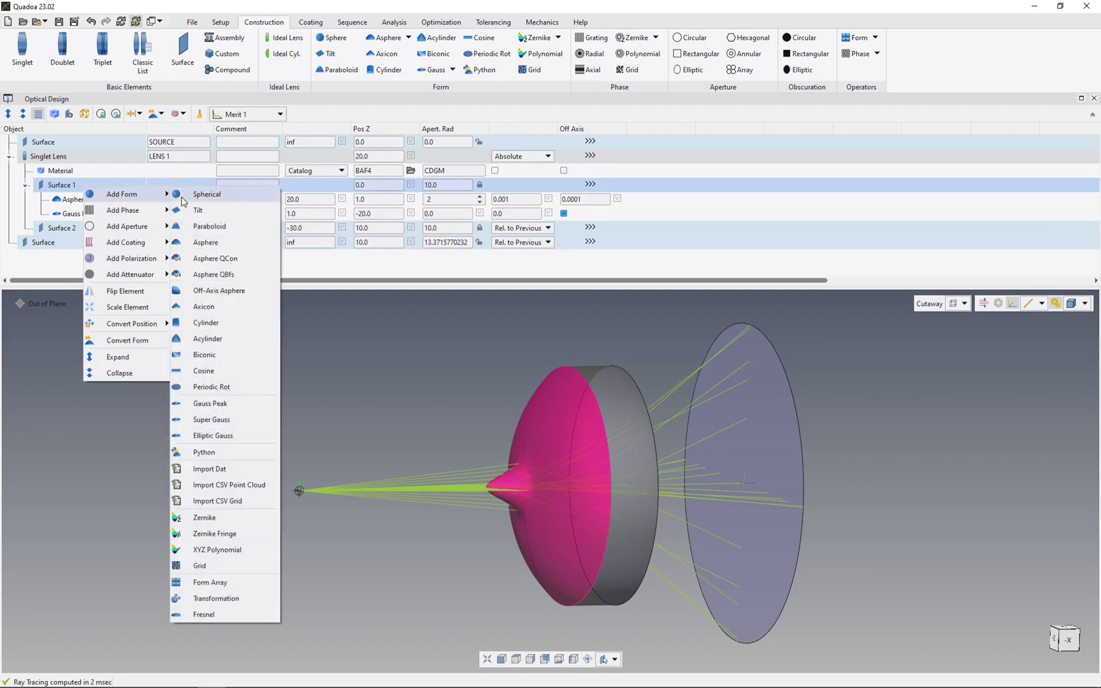
left_click(221, 372)
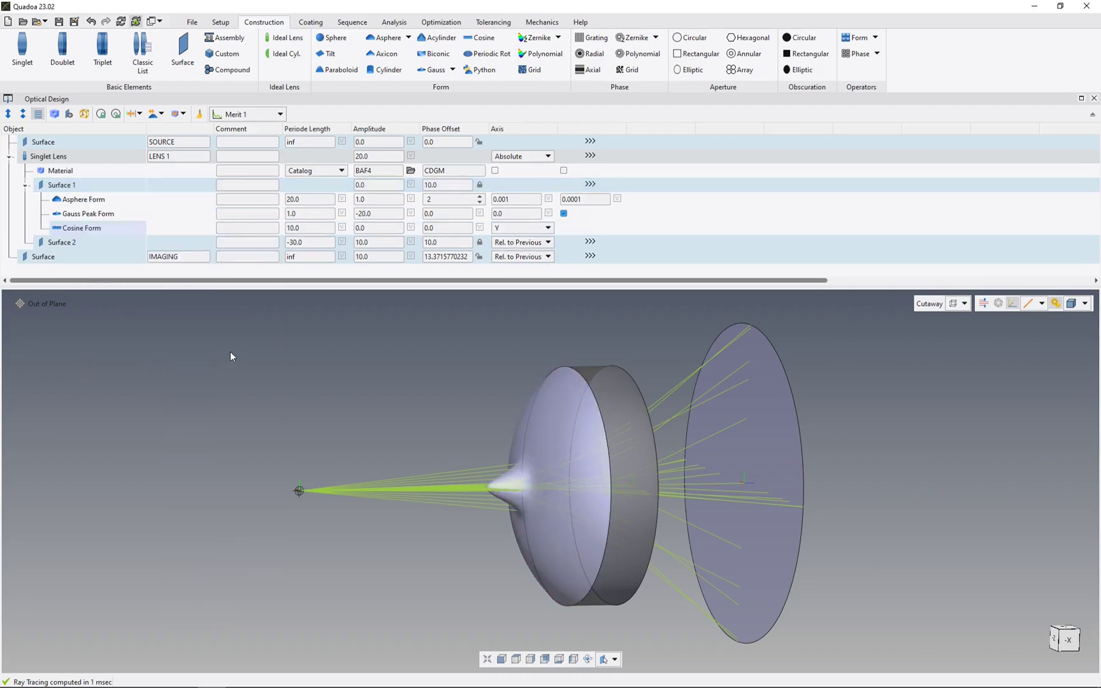
left_click(309, 228)
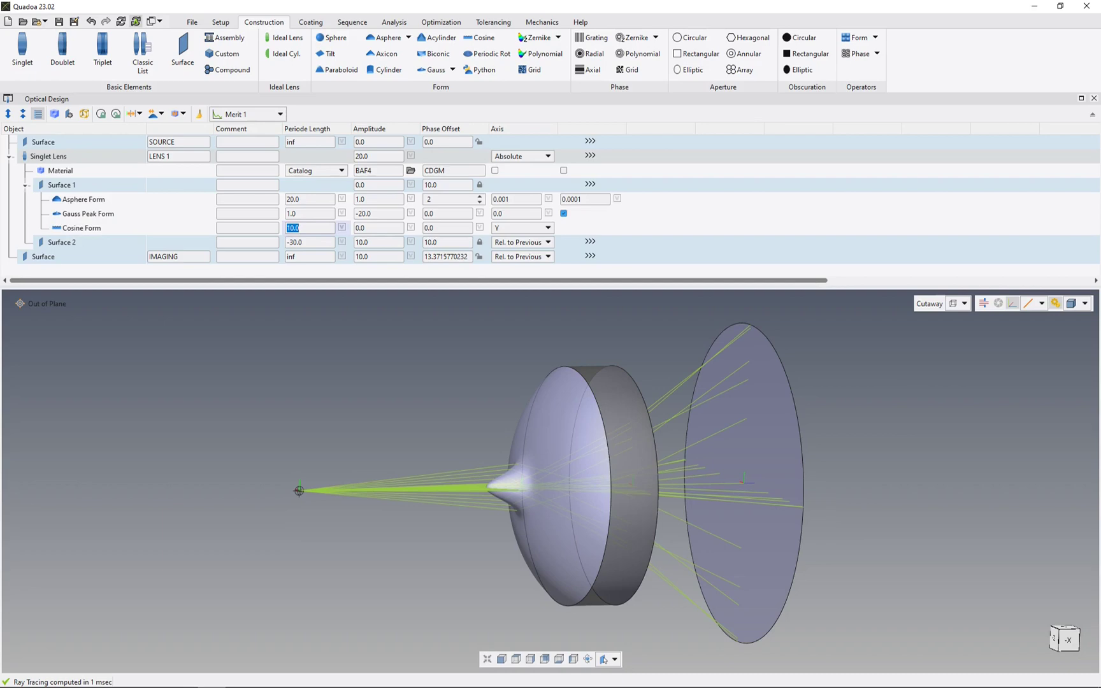
type("1")
left_click(376, 228)
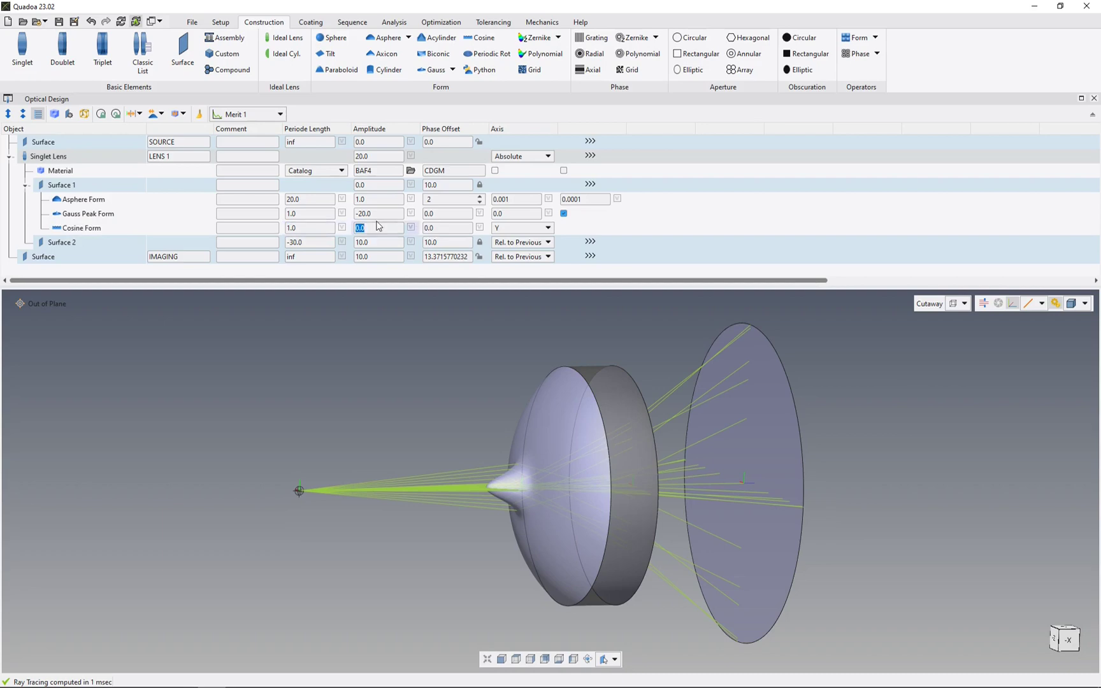
type("0.2")
key("Return")
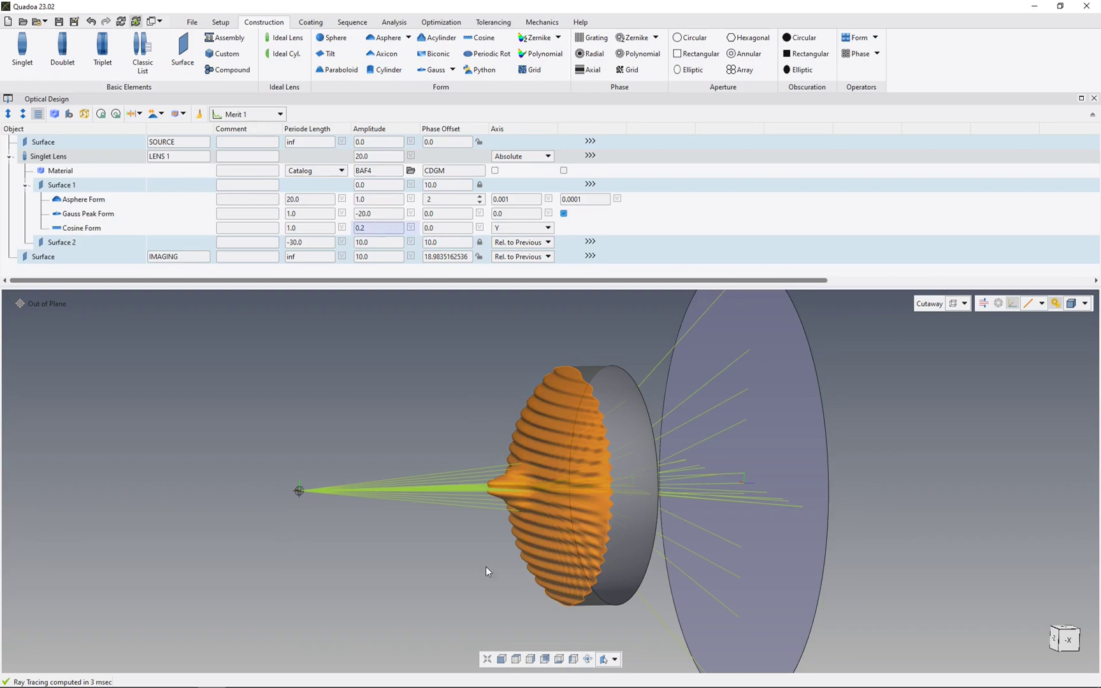
Browse Surface 1's Add Phase, Aperture and Polarization submenus, then show the Coating tools
right_click(106, 186)
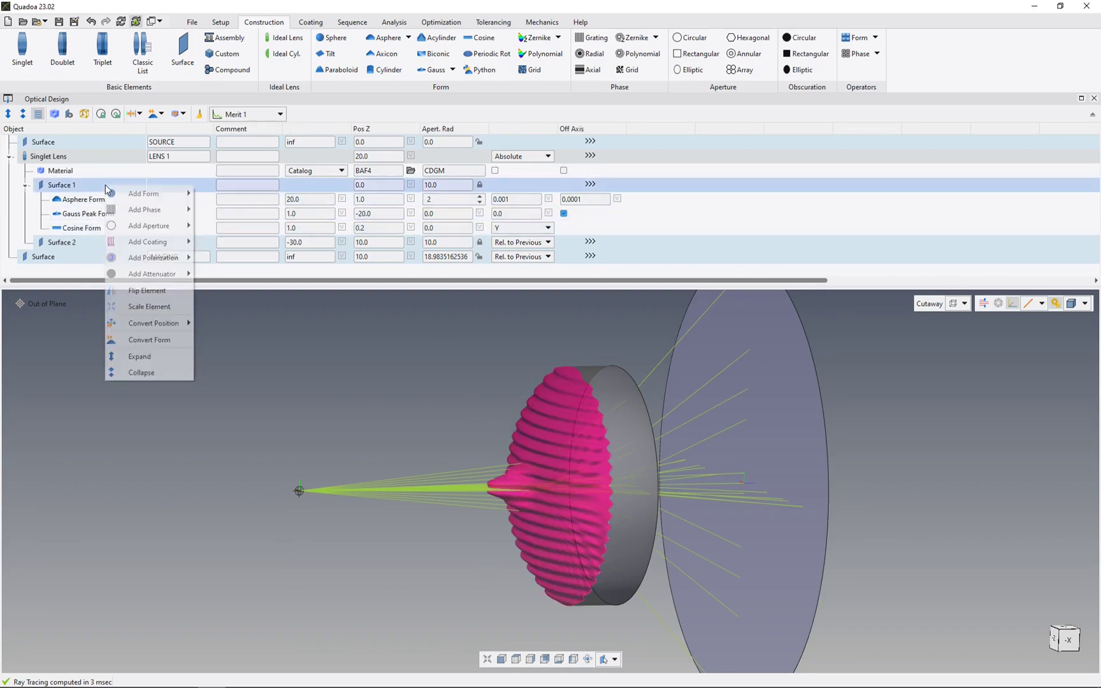
mouse_move(153, 199)
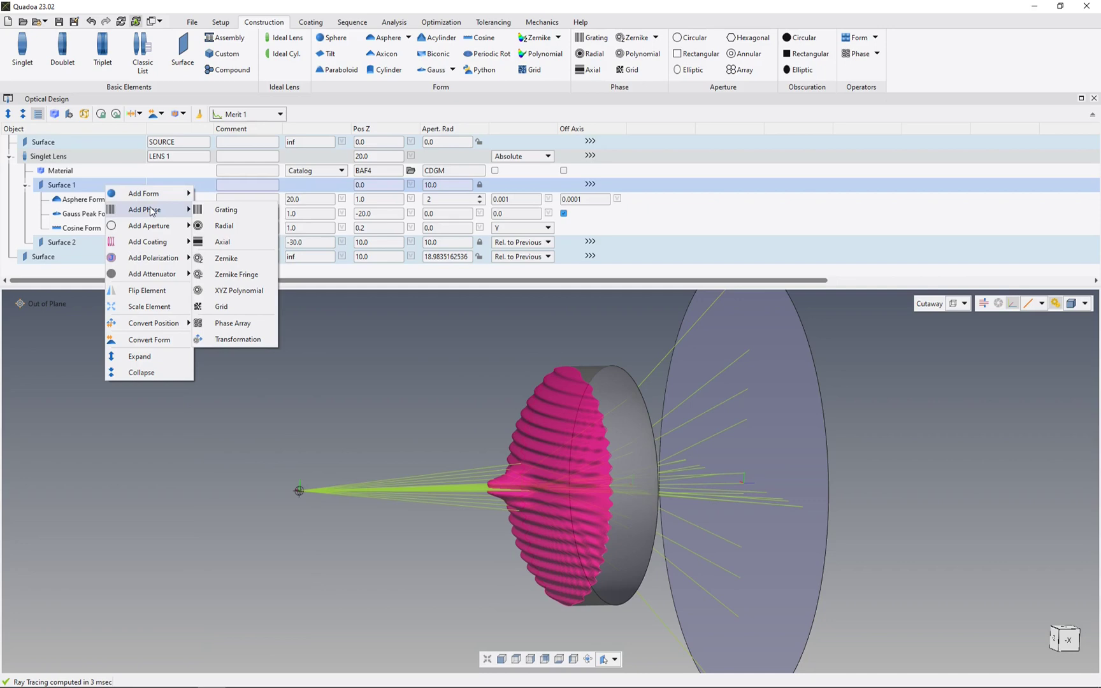
mouse_move(165, 229)
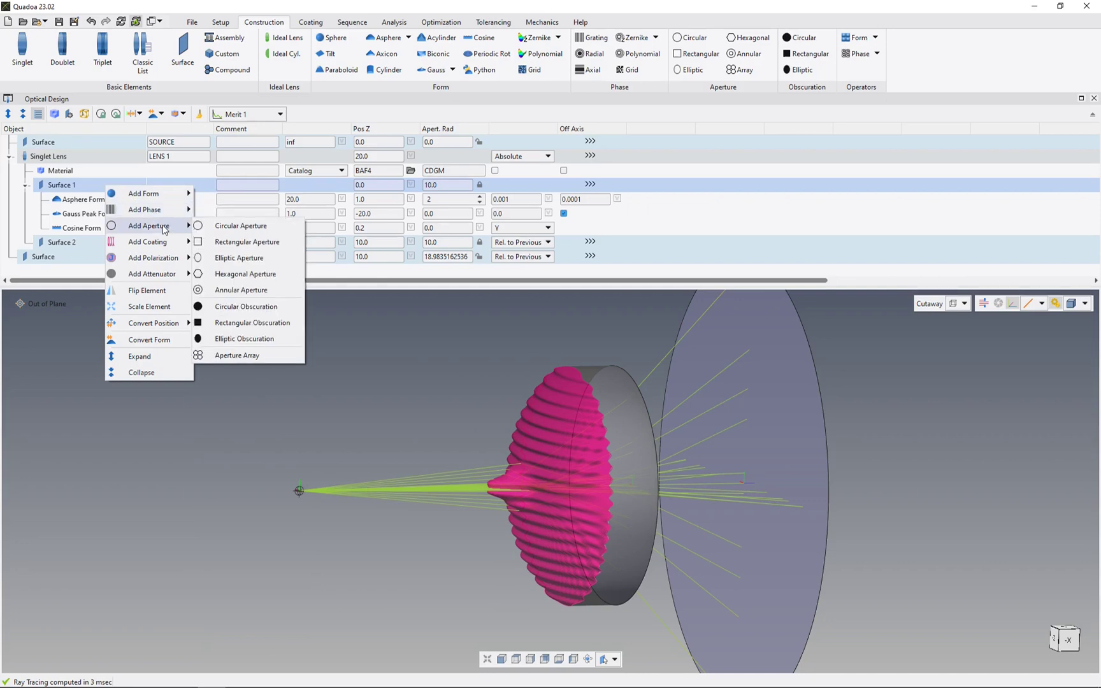
mouse_move(164, 248)
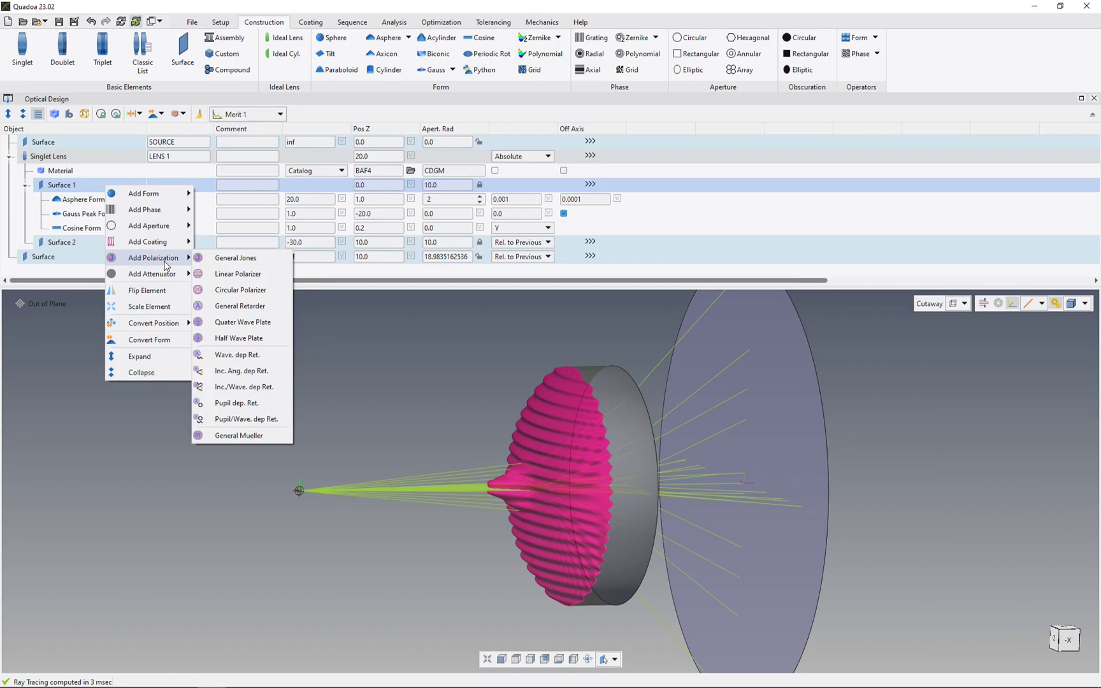
left_click(261, 19)
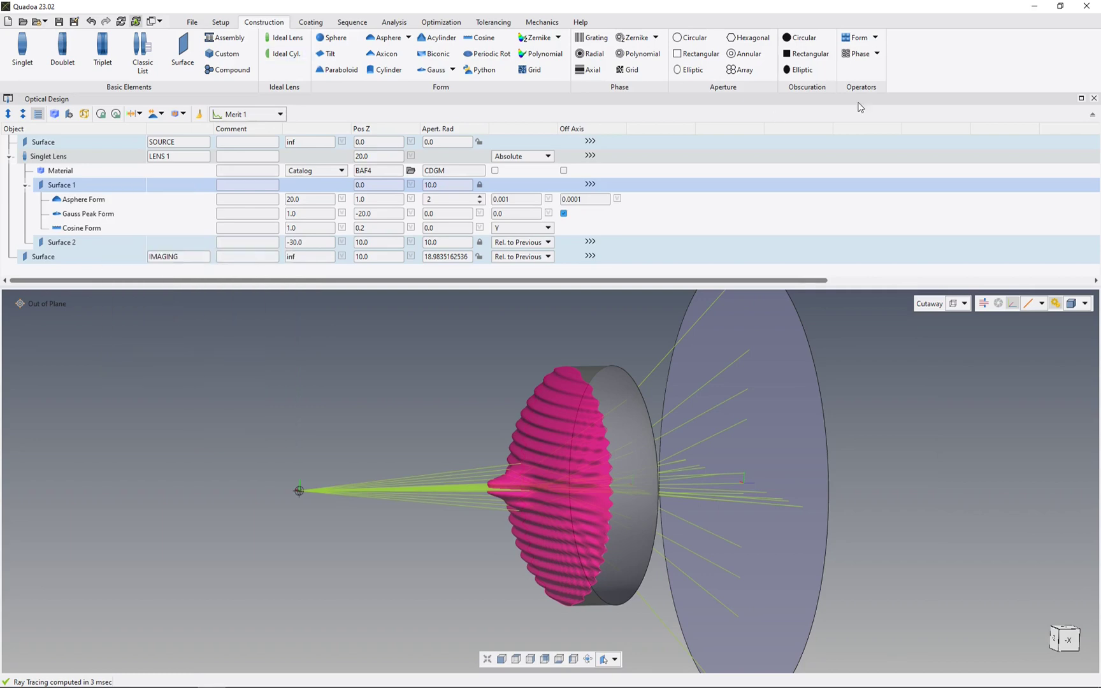
left_click(314, 25)
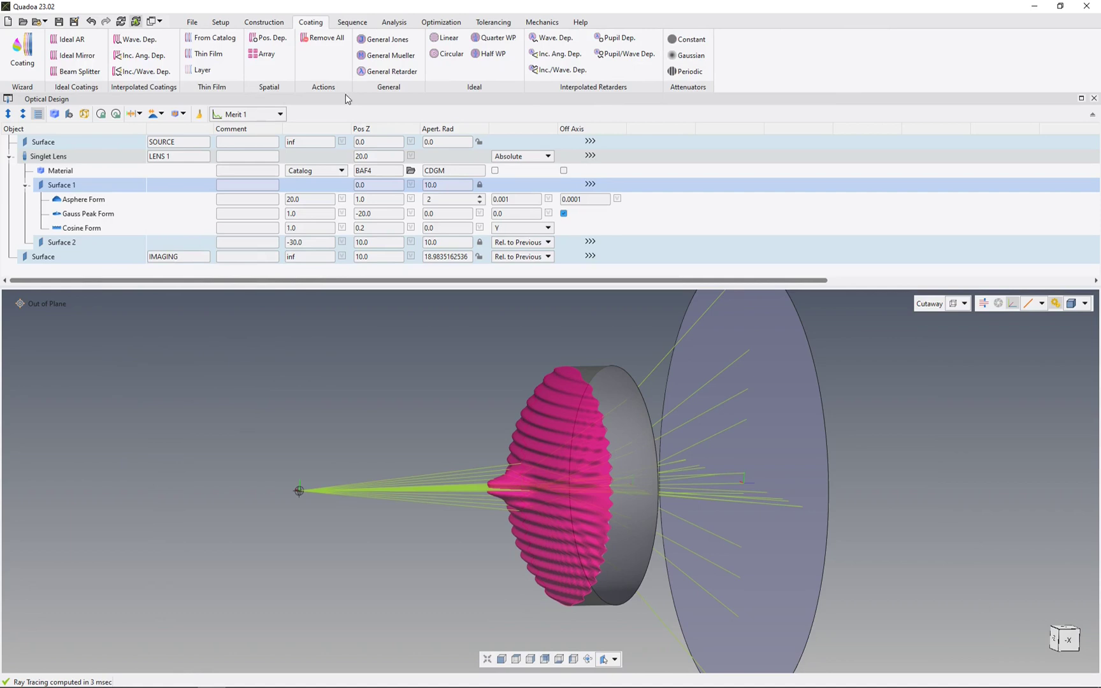